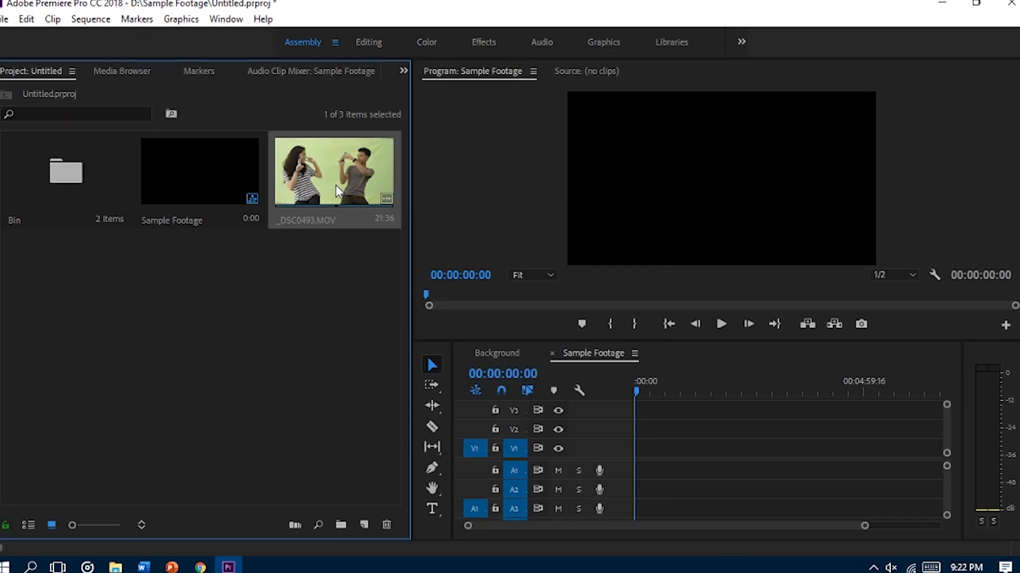
- Place the _DSC0493.MOV clip on video track V1 at the very start of the Sample Footage sequence
left_click_drag(346, 193, 632, 458)
left_click_drag(633, 460, 632, 460)
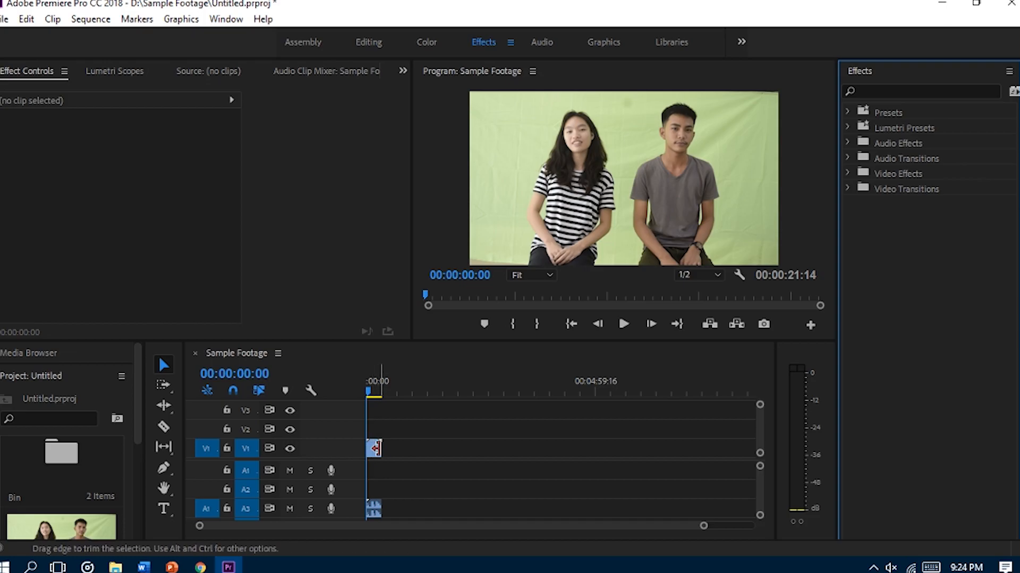
- Draw a freeform opacity mask on the _DSC0493.MOV clip around both people, close to the frame edges, with clipped corners
left_click(377, 449)
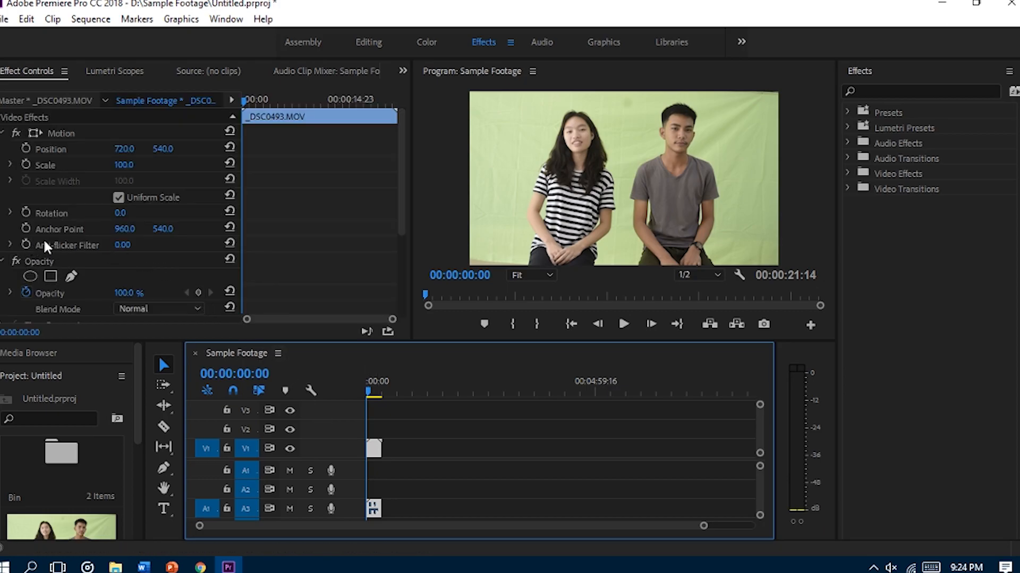
scroll(105, 258, "down", 3)
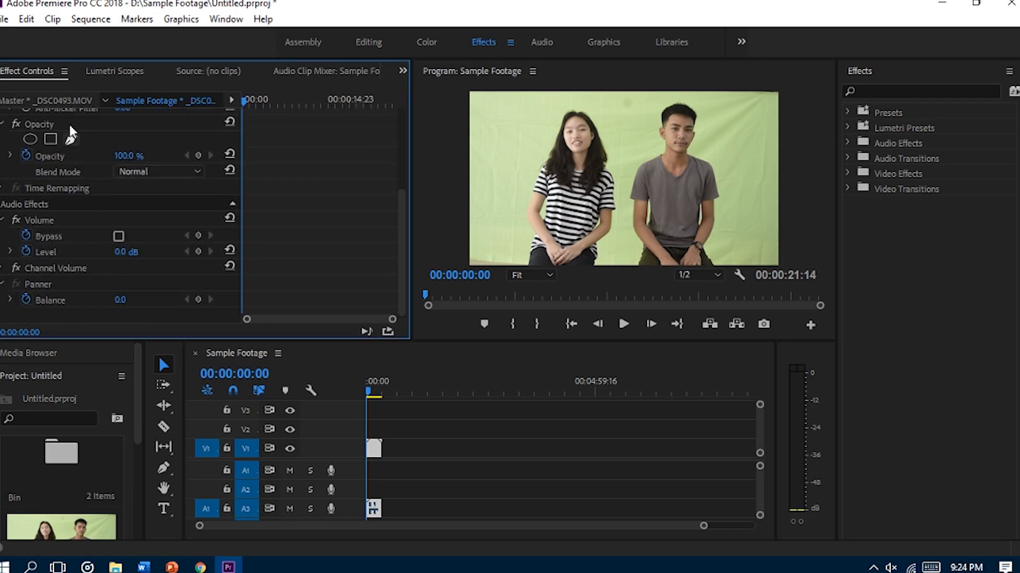
left_click(69, 140)
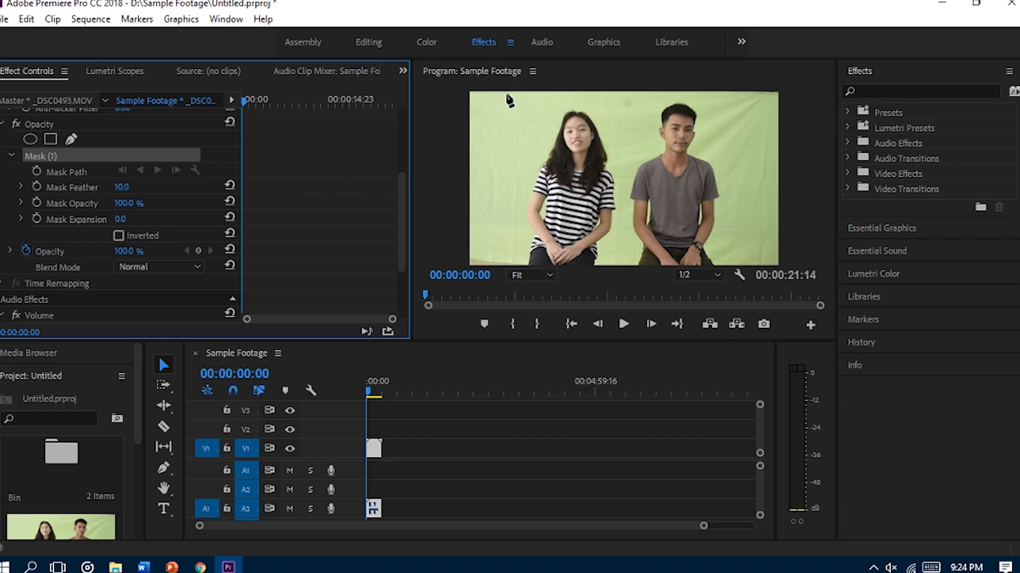
left_click_drag(507, 94, 470, 151)
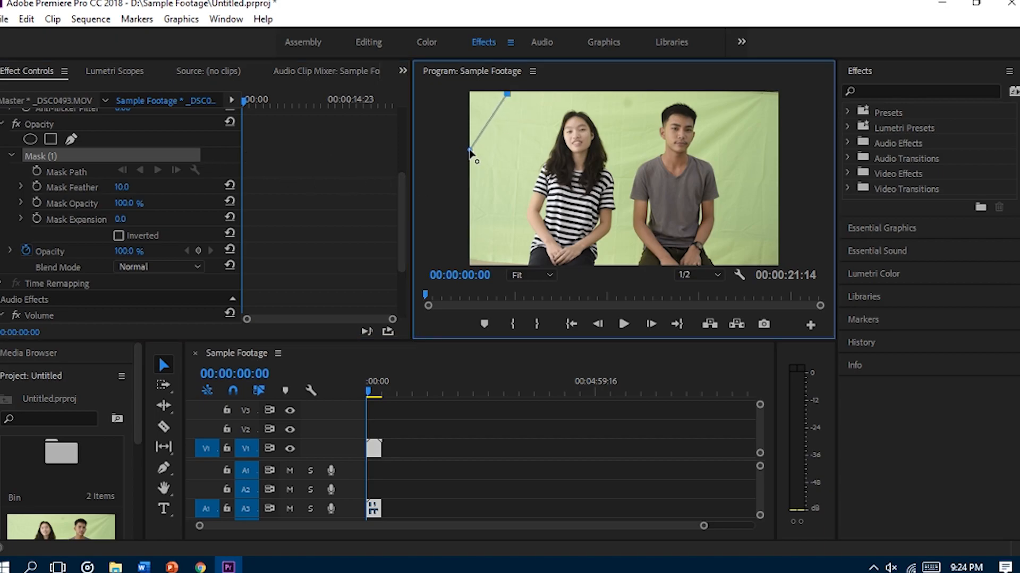
left_click(474, 253)
left_click(527, 264)
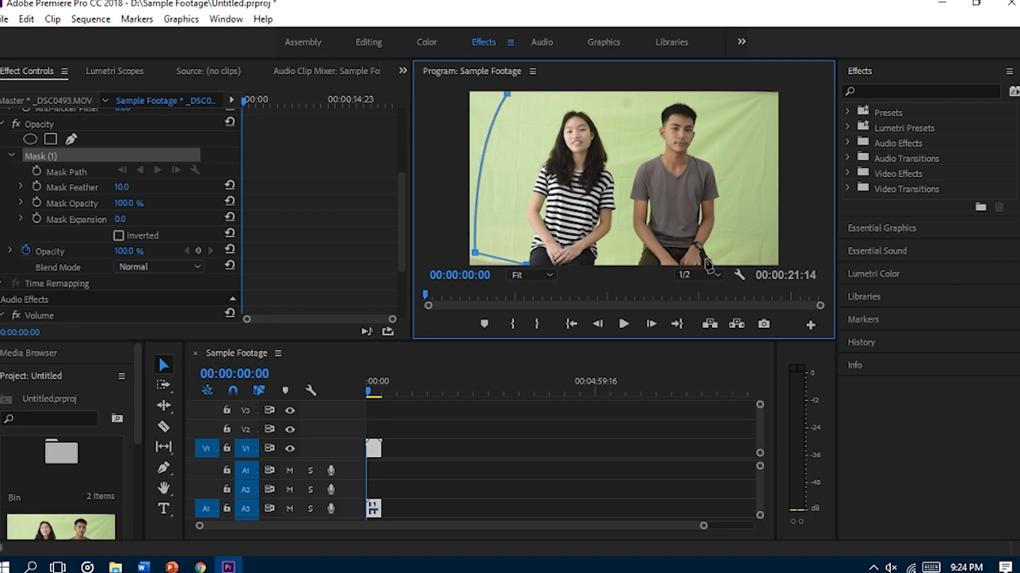
left_click(720, 262)
left_click(778, 217)
left_click(778, 142)
left_click(709, 94)
left_click(507, 94)
left_click(492, 172)
left_click_drag(489, 171, 481, 167)
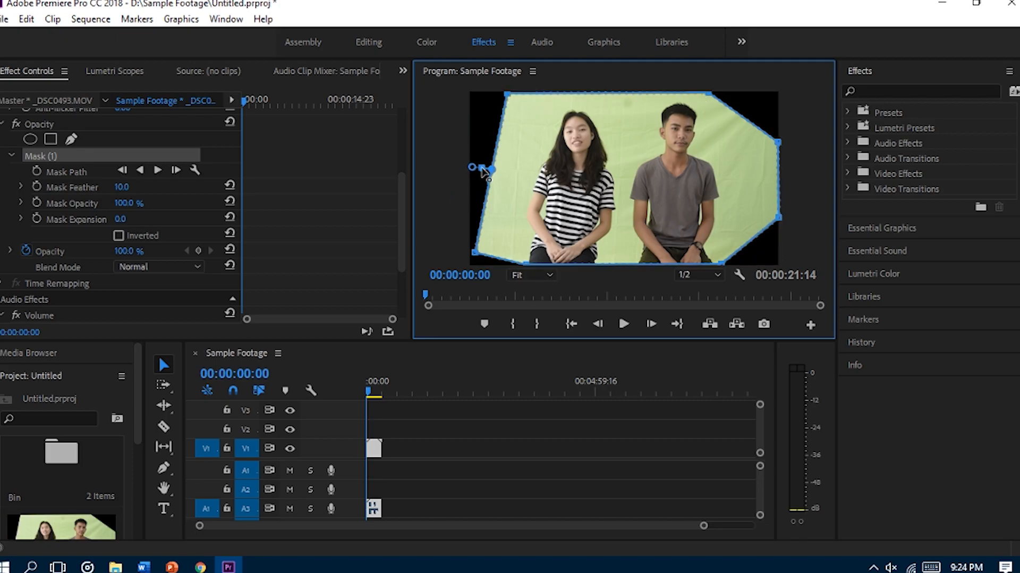
- Play the masked clip to check that both people stay inside the mask throughout
left_click(372, 393)
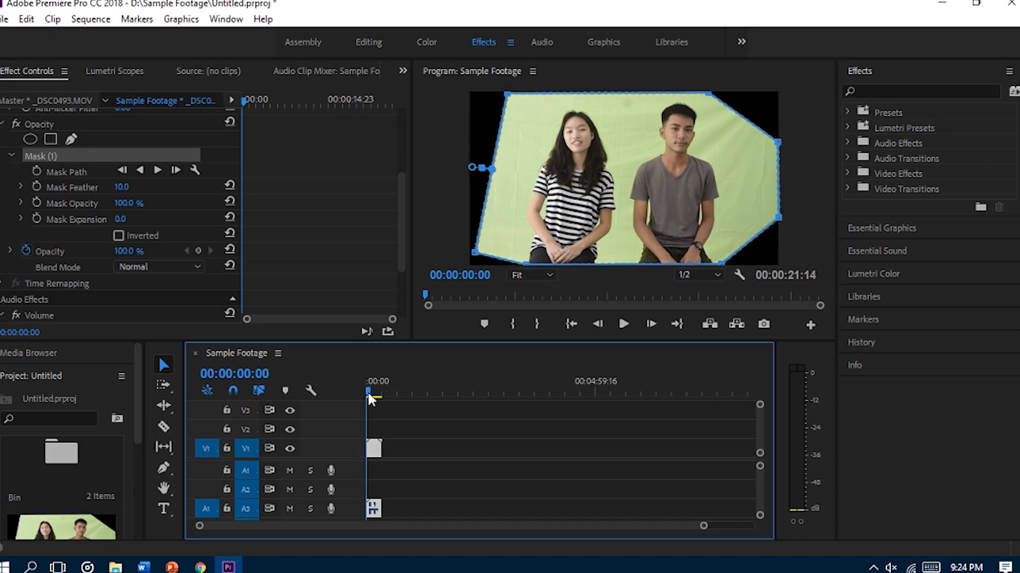
left_click_drag(377, 394, 383, 394)
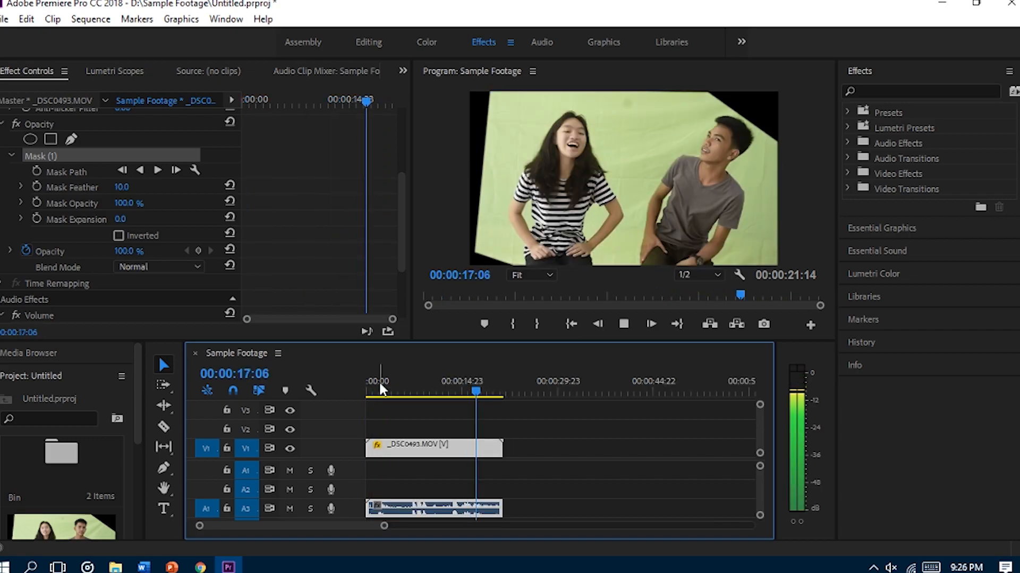
key("space")
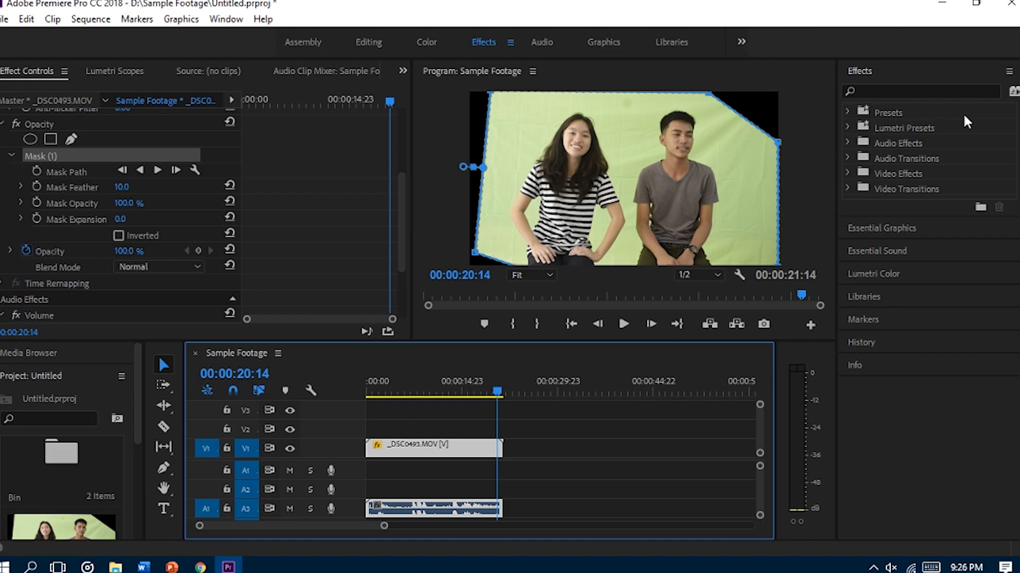
- Apply the Ultra Key video effect to the _DSC0493.MOV clip
left_click(845, 175)
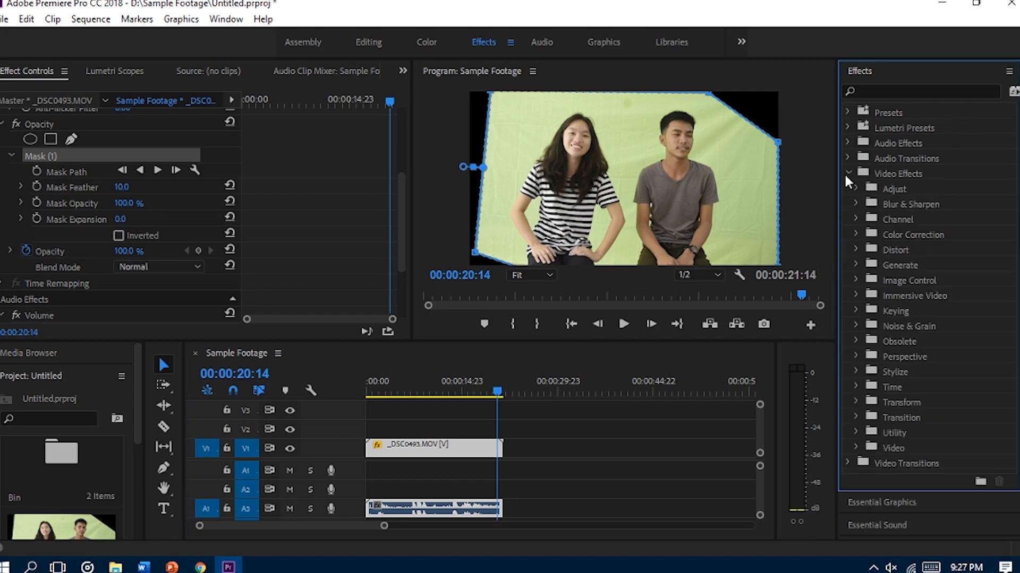
left_click(856, 311)
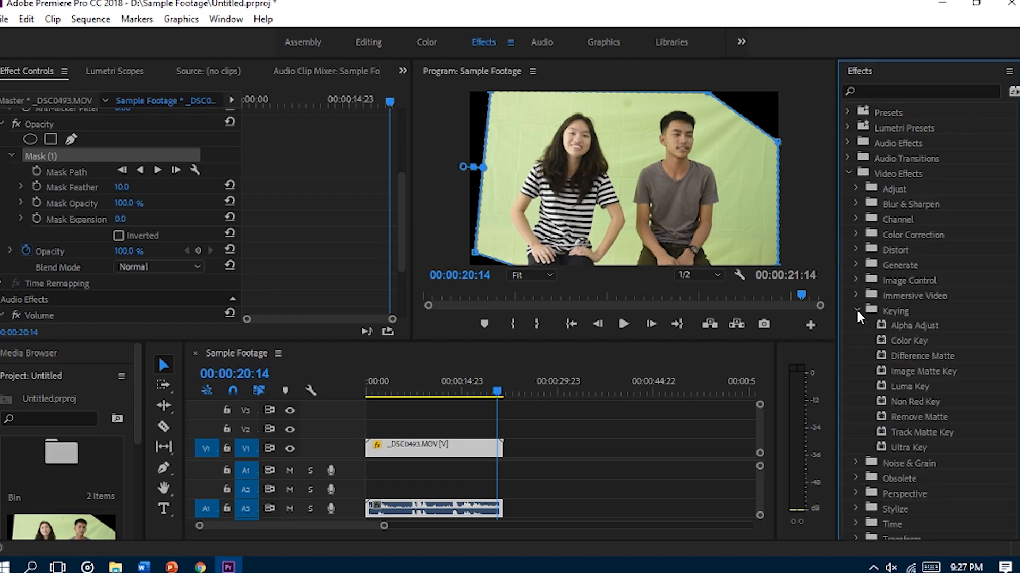
left_click(894, 446)
left_click_drag(892, 445, 466, 448)
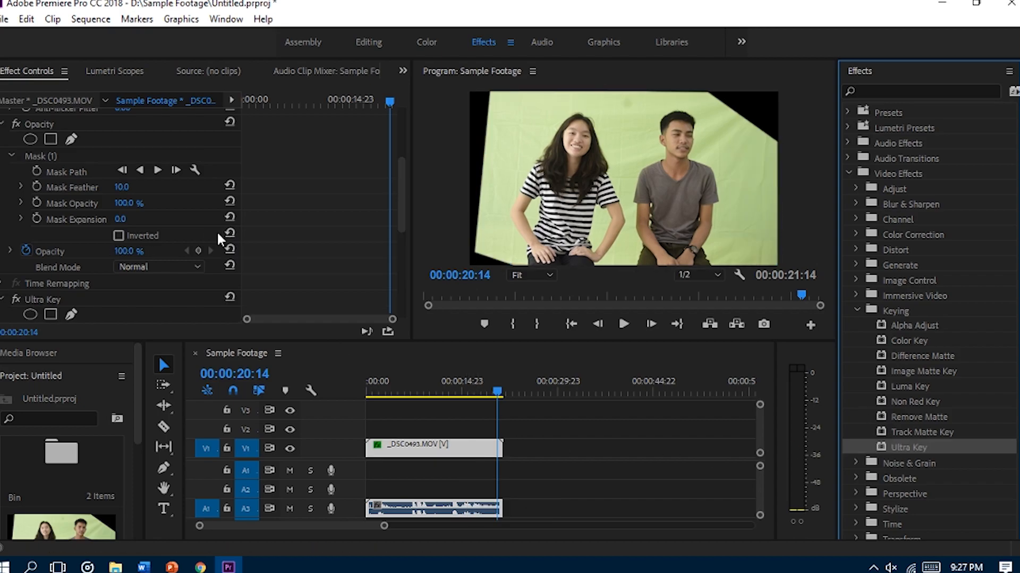
- Sample the green backdrop beside the man as the Ultra Key colour and set the effect's output to Alpha Channel
scroll(151, 248, "down", 5)
scroll(151, 248, "up", 6)
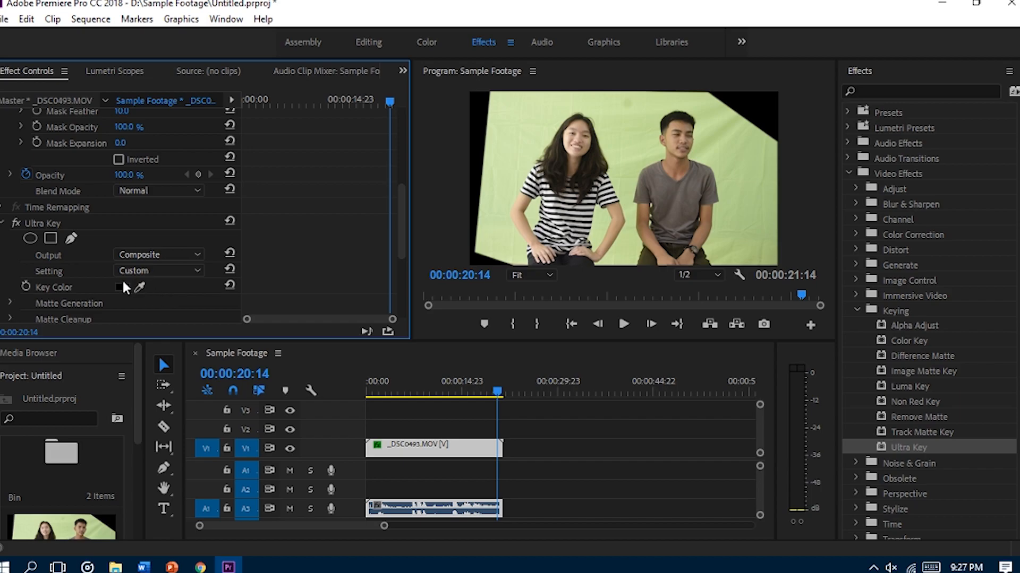
left_click(140, 288)
left_click(732, 188)
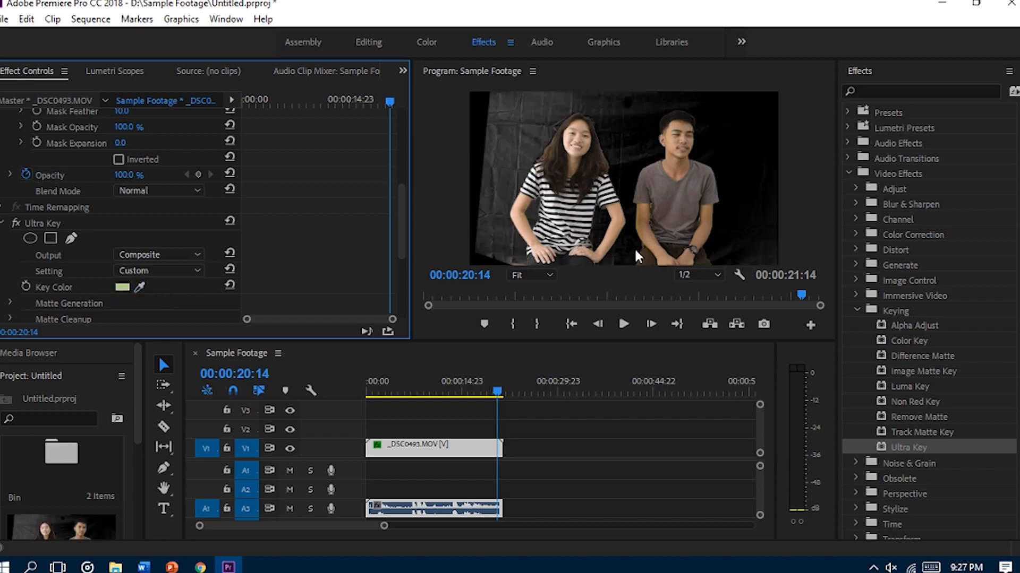
left_click(187, 257)
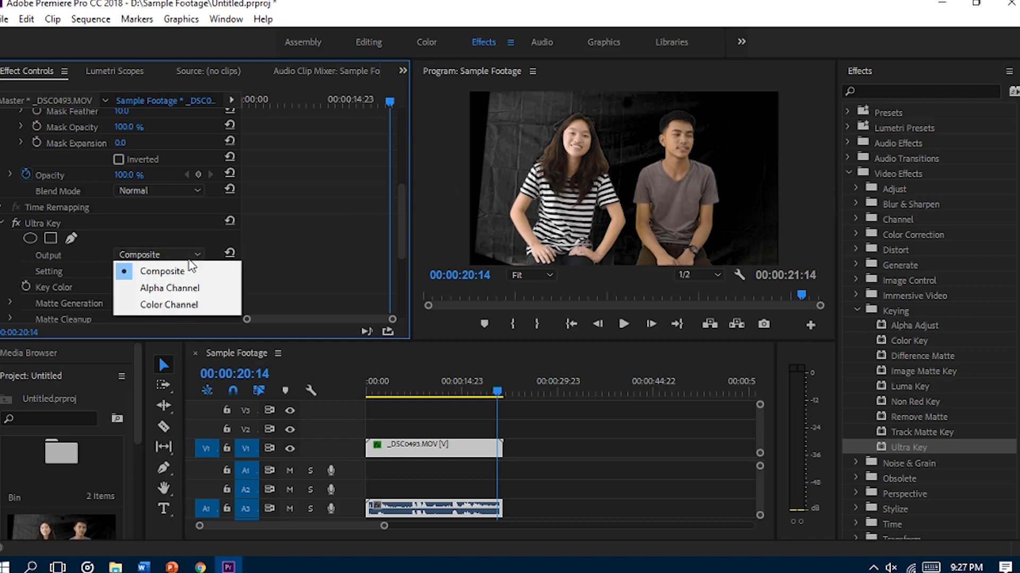
left_click(164, 289)
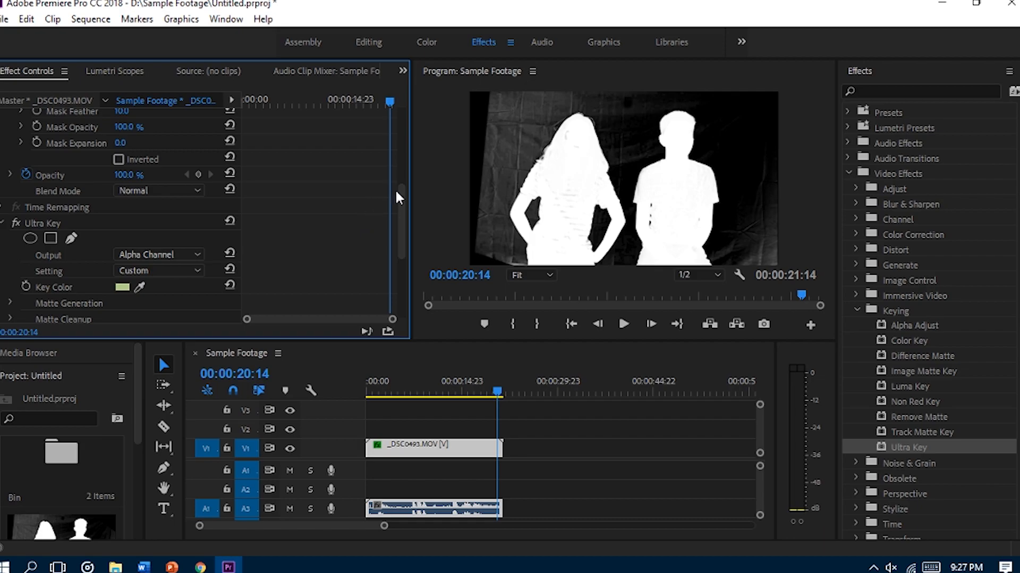
- Set Ultra Key's Matte Generation to Transparency 36, Highlight 1, Shadow 55, Tolerance 74 and Pedestal 79
left_click_drag(402, 200, 403, 217)
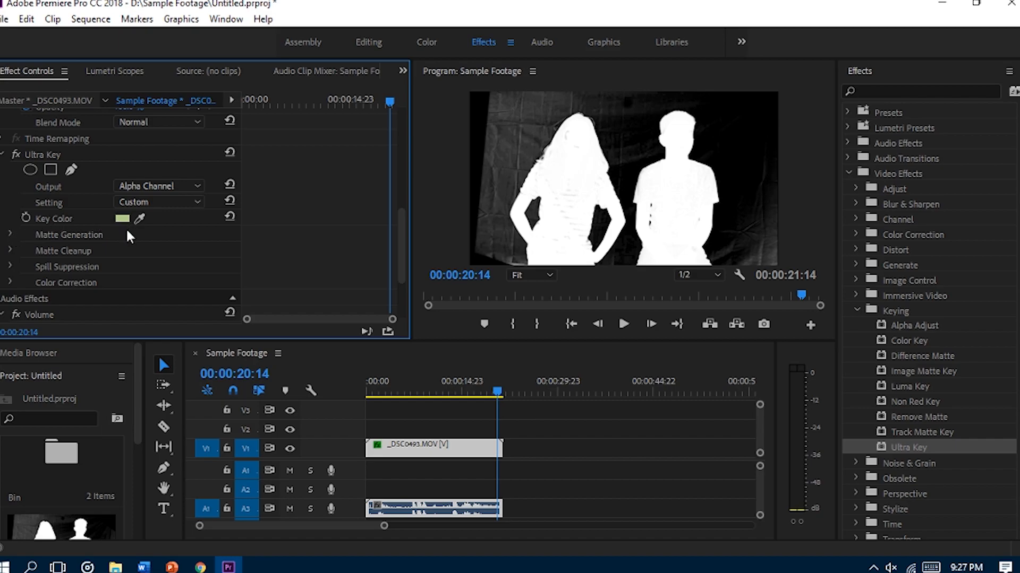
left_click(10, 234)
scroll(107, 187, "down", 3)
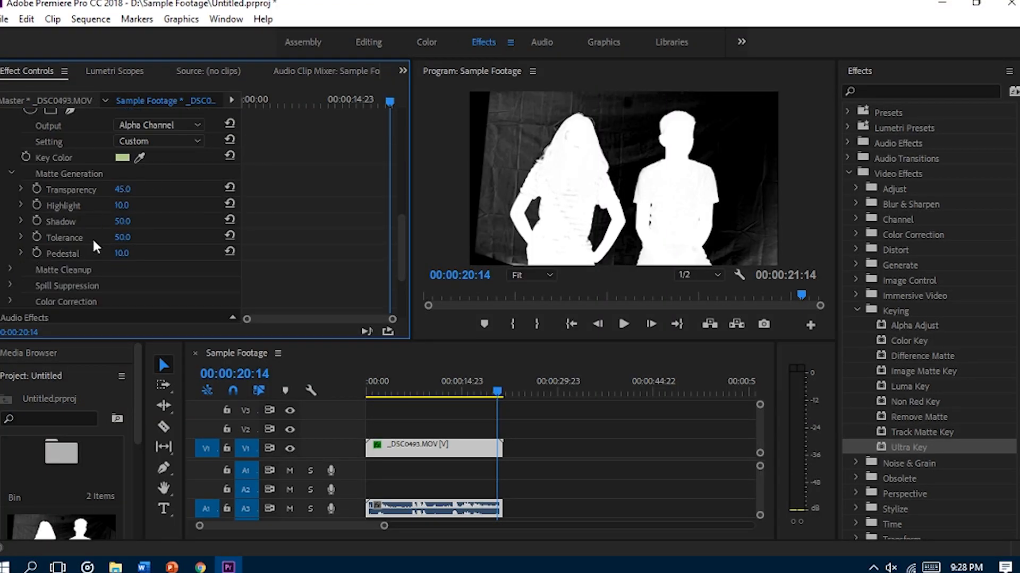
left_click_drag(124, 191, 187, 231)
mouse_move(121, 253)
left_mouse_down()
mouse_move(101, 253)
mouse_move(133, 254)
left_mouse_up()
- Return the Ultra Key output to Composite and scrub through the clip to check the keyed result
left_click(158, 125)
left_click(160, 145)
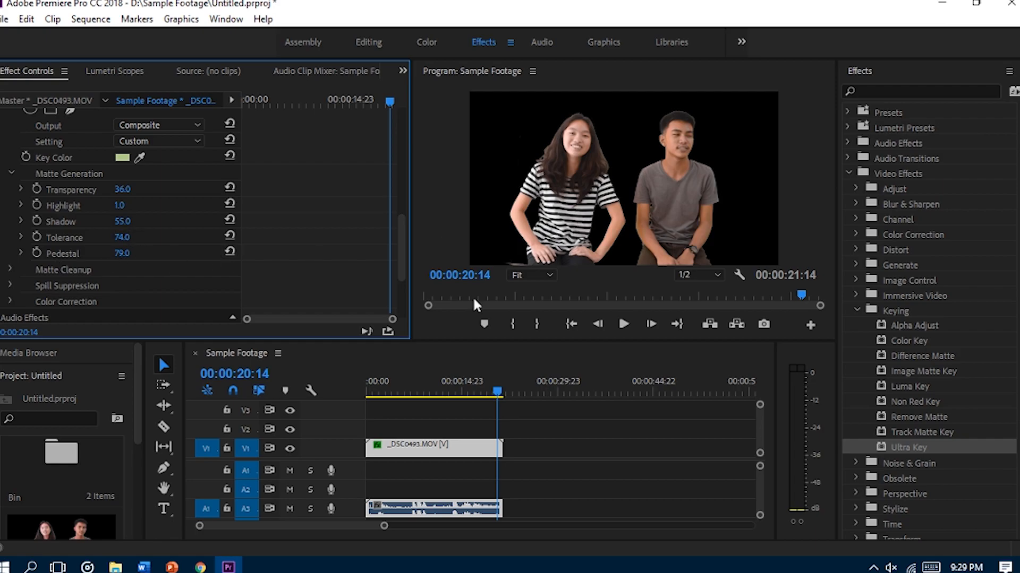
left_click_drag(456, 392, 419, 388)
- Set Ultra Key's Matte Cleanup to Choke 40, Soften 27, Contrast 76 and Mid Point 53
left_click(11, 174)
left_click(11, 189)
left_click_drag(120, 205, 127, 253)
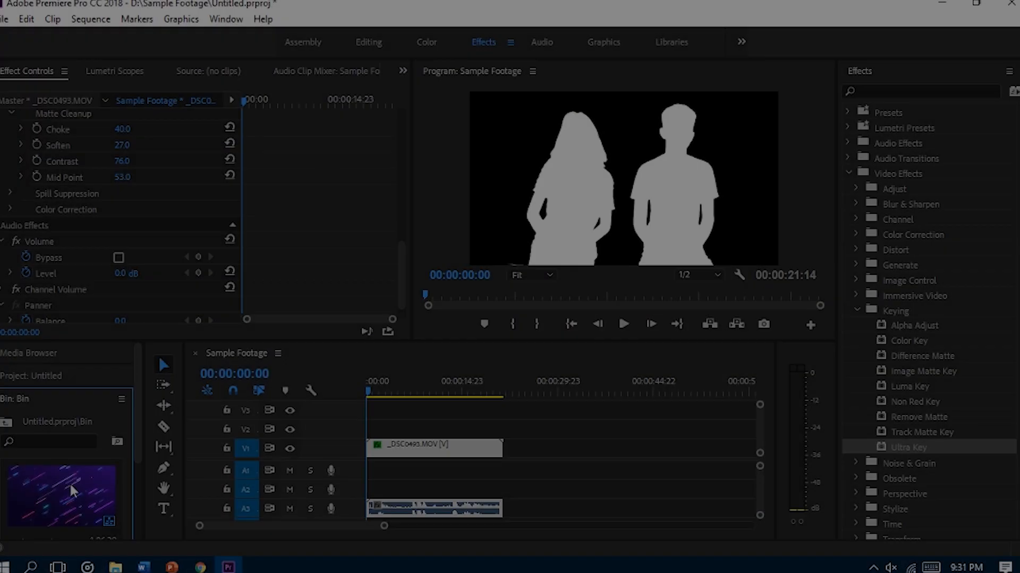
- Add the Background sequence to track V2 above the keyed clip, preview it, and return to the project's root bin
scroll(69, 478, "down", 1)
left_click_drag(71, 450, 411, 426)
left_click(413, 380)
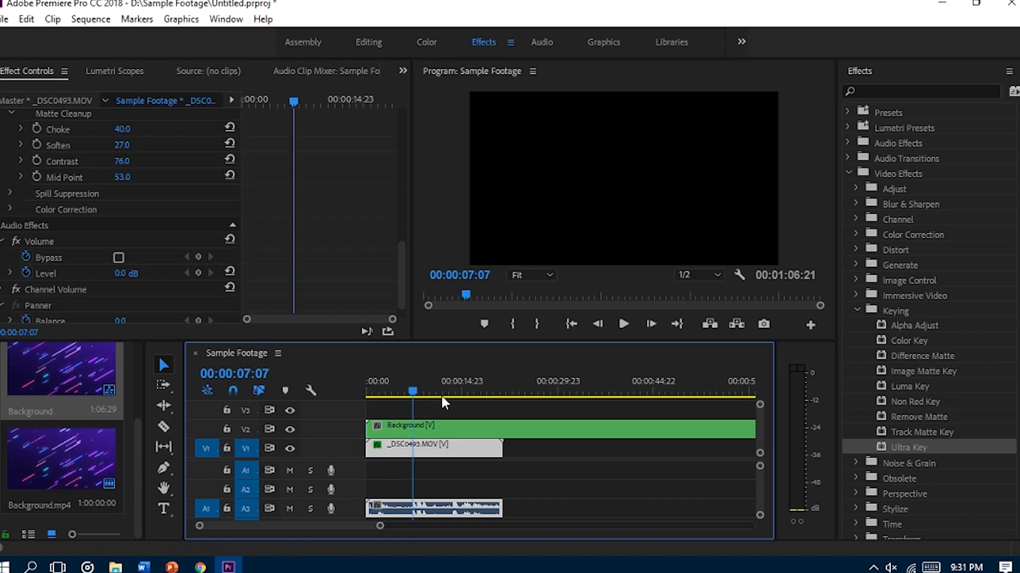
left_click(61, 398)
left_click(6, 421)
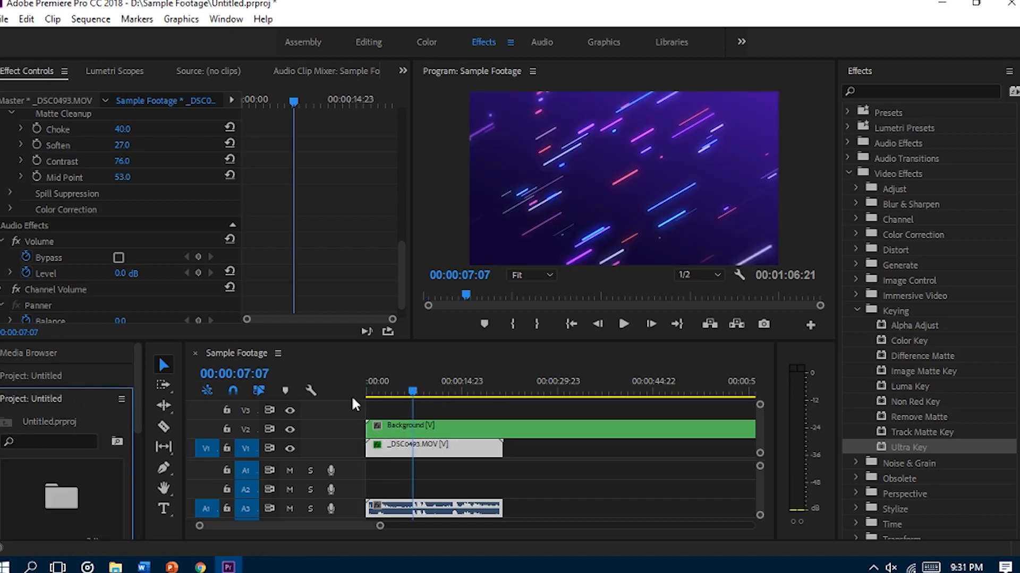
- Swap the two clips' tracks so that _DSC0493.MOV is on V2 and Background is on V1
left_click(462, 449)
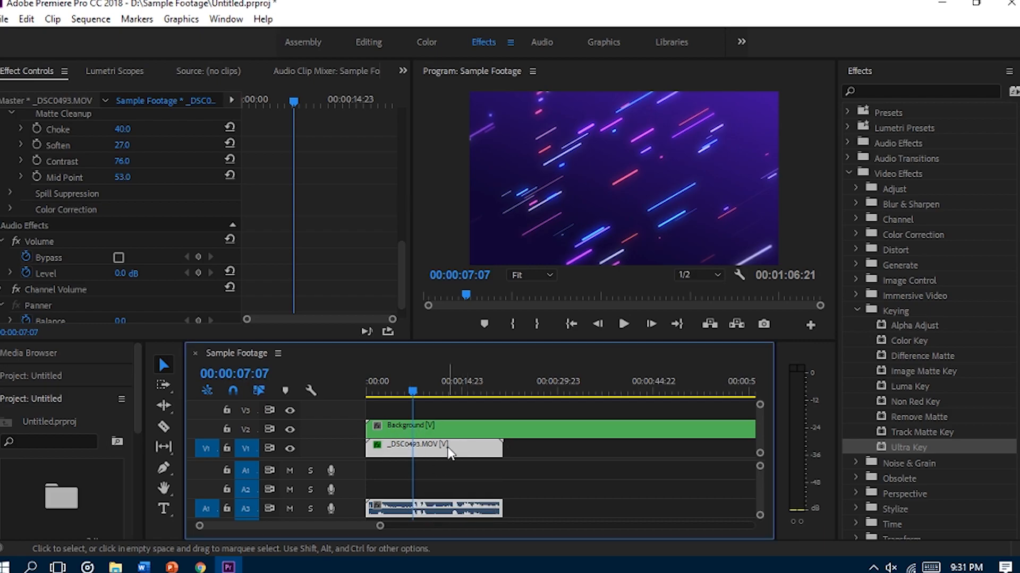
mouse_move(449, 454)
left_mouse_down()
mouse_move(454, 416)
mouse_move(443, 417)
mouse_move(449, 447)
left_mouse_up()
left_click_drag(447, 411, 447, 429)
left_click(543, 464)
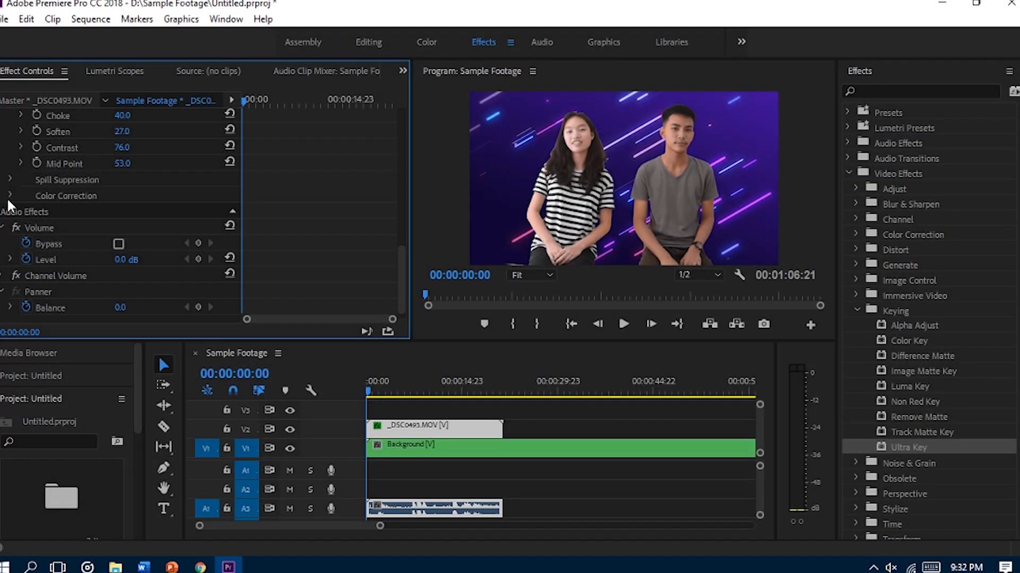
- Show Ultra Key's Color Correction settings and move the playhead further into the clip to inspect the composite
left_click(10, 196)
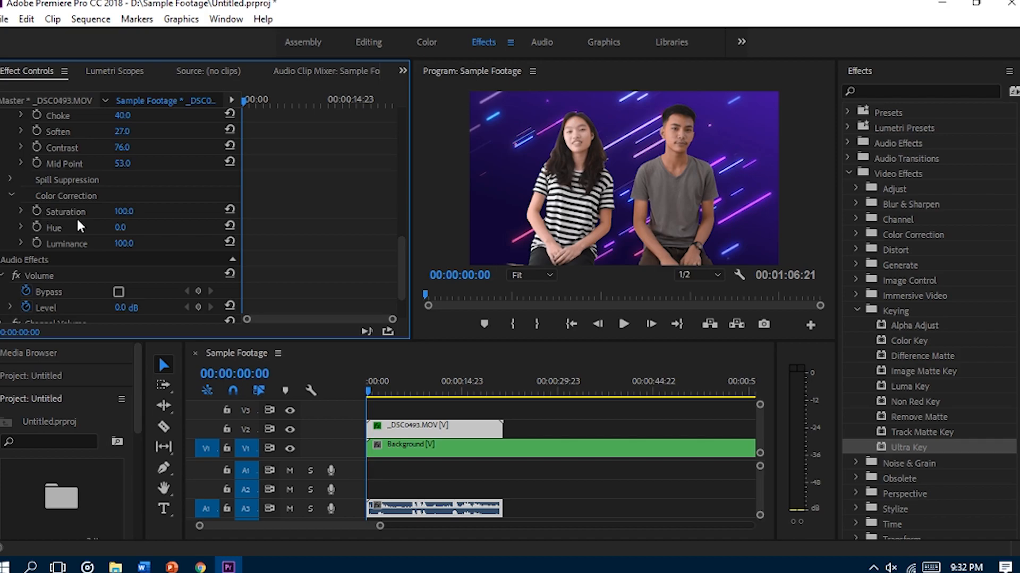
left_click(422, 388)
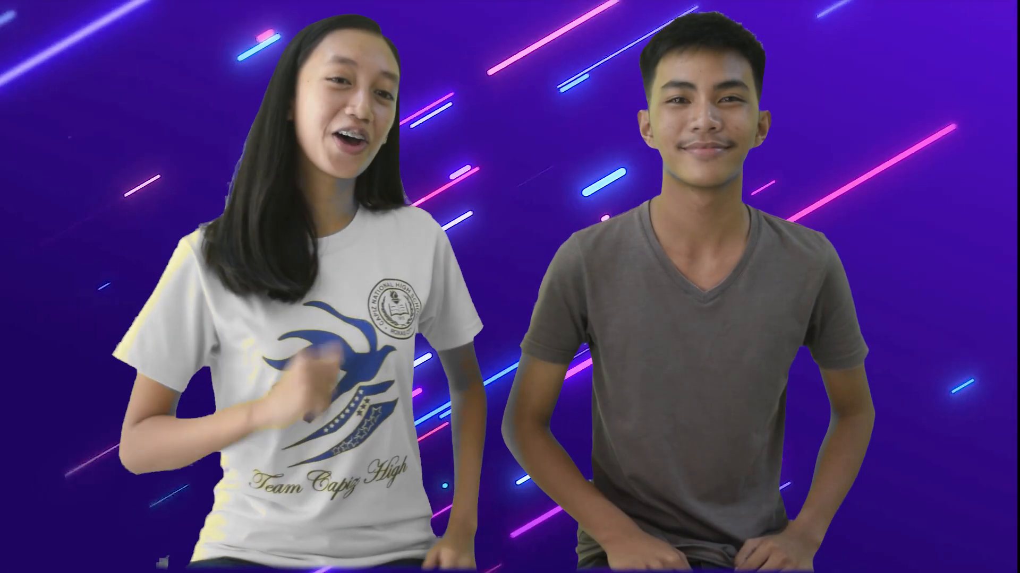